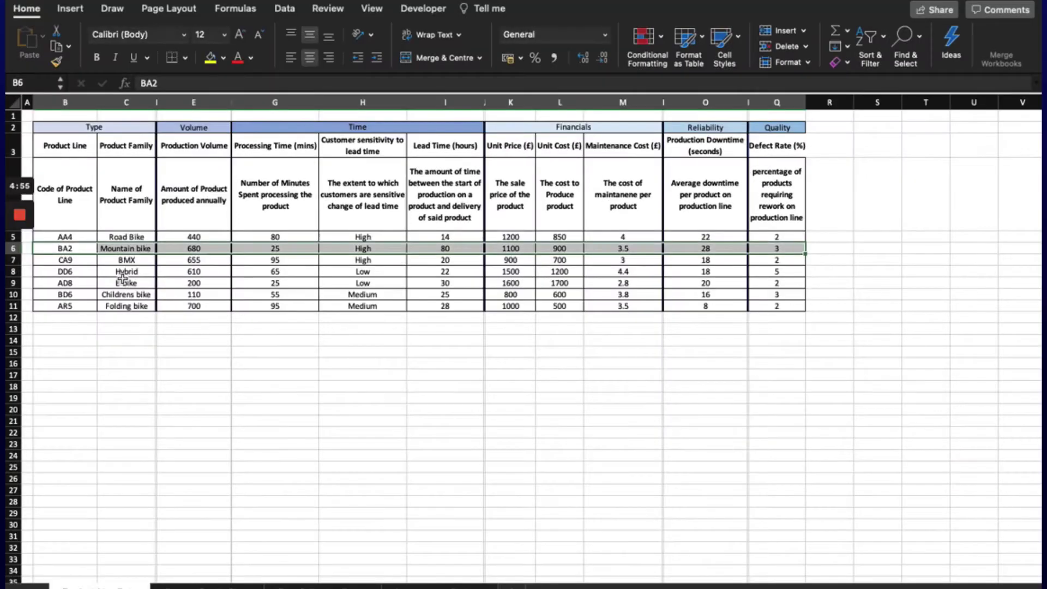
- Inspect the BA2 mountain bike row's processing time of 25 and lead time of 80
{"action": "left_click_drag", "start_coordinate": [147, 316], "coordinate": [121, 282]}
{"action": "left_click_drag", "start_coordinate": [82, 248], "coordinate": [778, 248]}
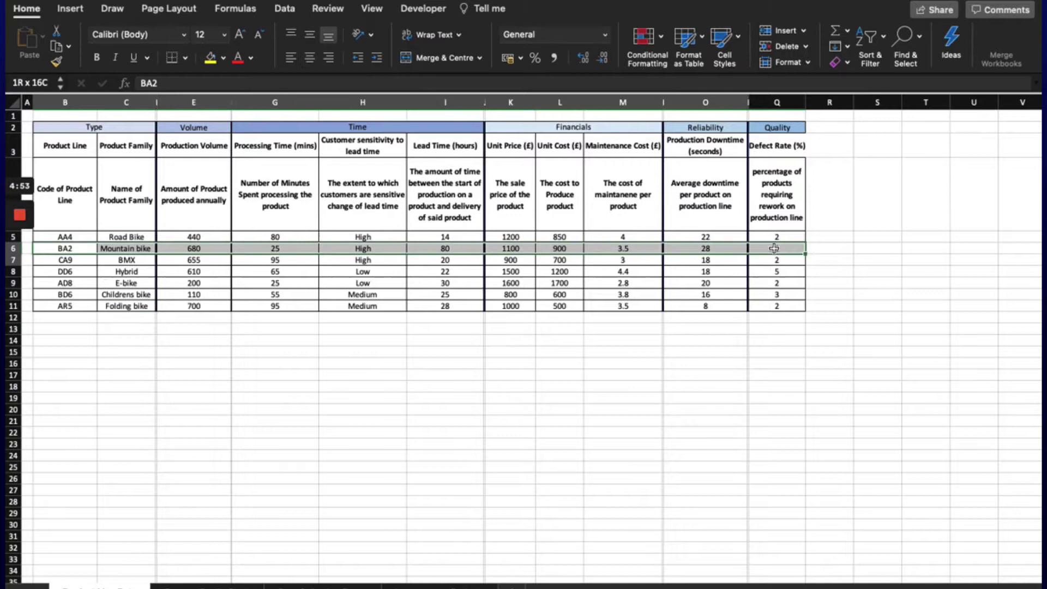
{"action": "left_click", "coordinate": [602, 351]}
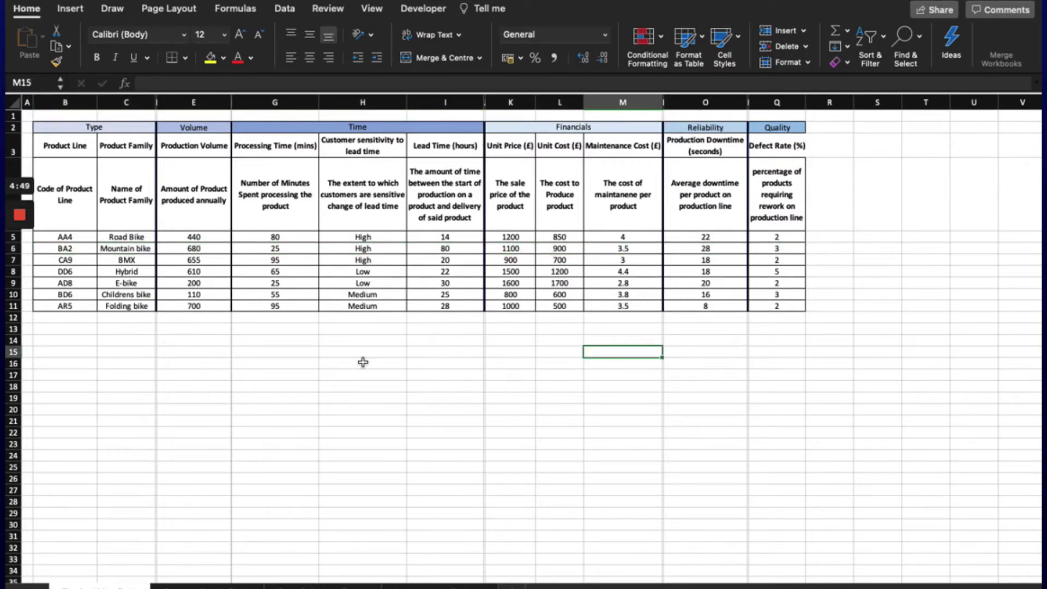
{"action": "left_click", "coordinate": [282, 250]}
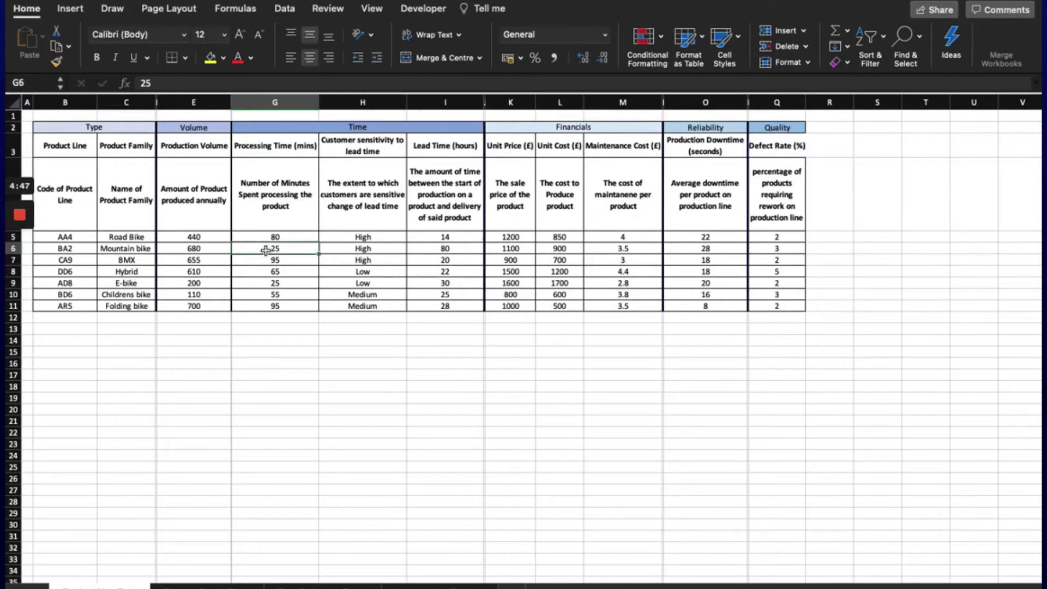
{"action": "left_click", "coordinate": [464, 249]}
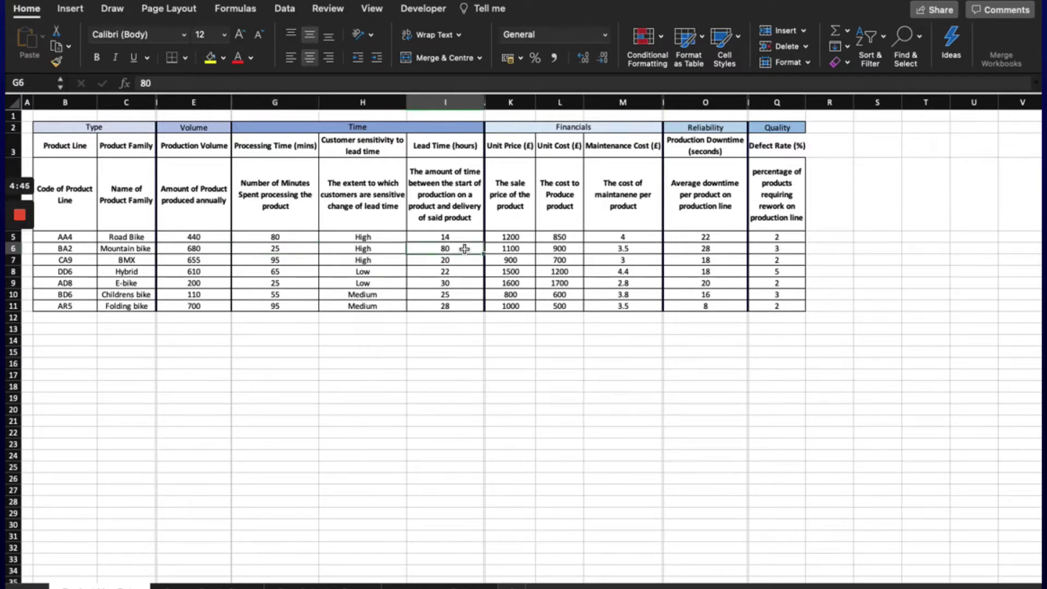
{"action": "left_click_drag", "start_coordinate": [289, 250], "coordinate": [458, 250]}
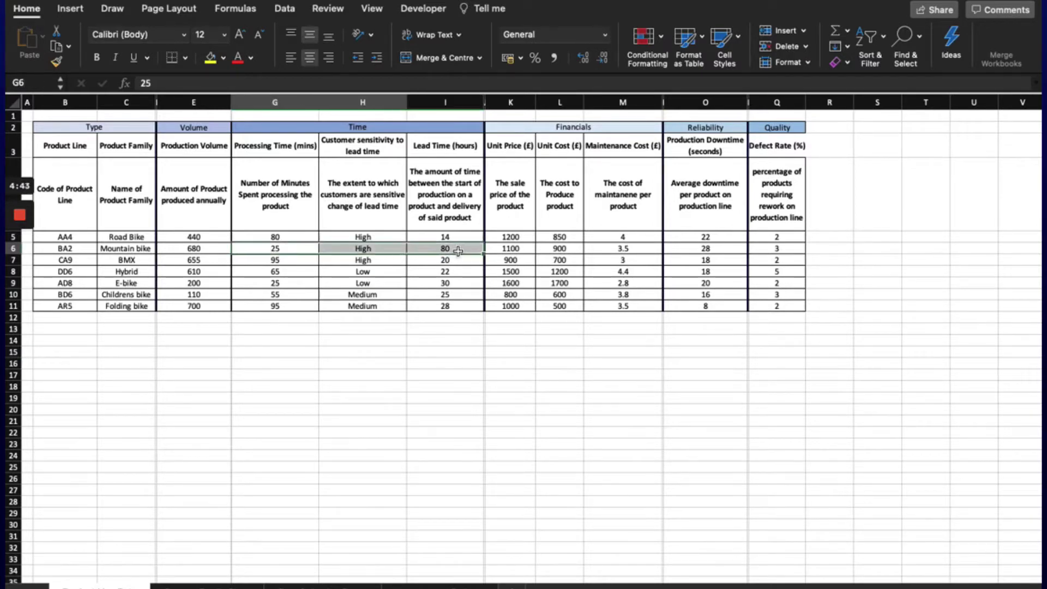
{"action": "left_click", "coordinate": [458, 250]}
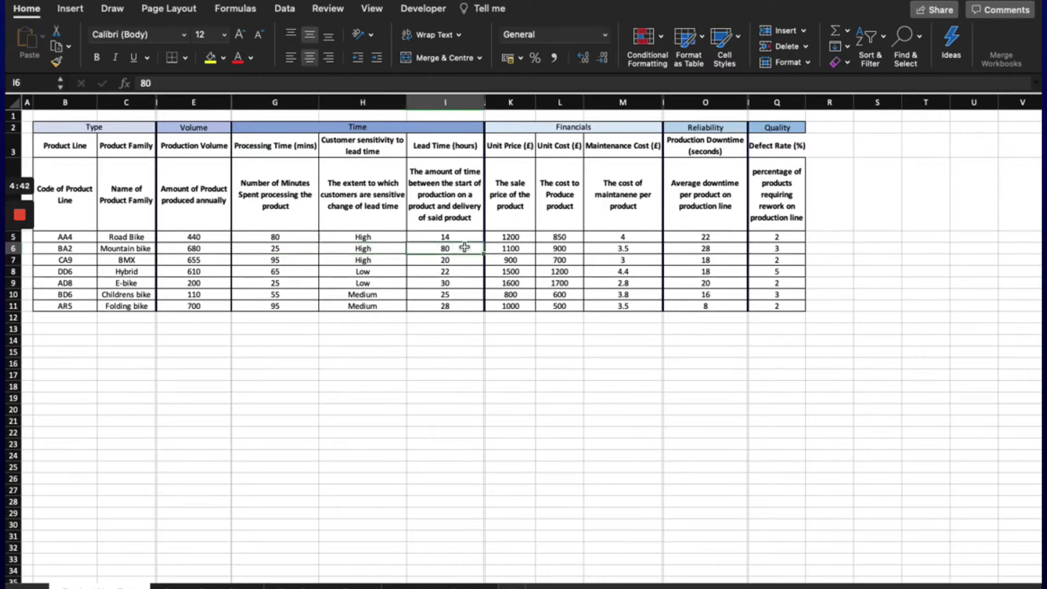
- Review the High customer sensitivity entries and the E-bike row's Low sensitivity details
{"action": "left_click", "coordinate": [839, 236]}
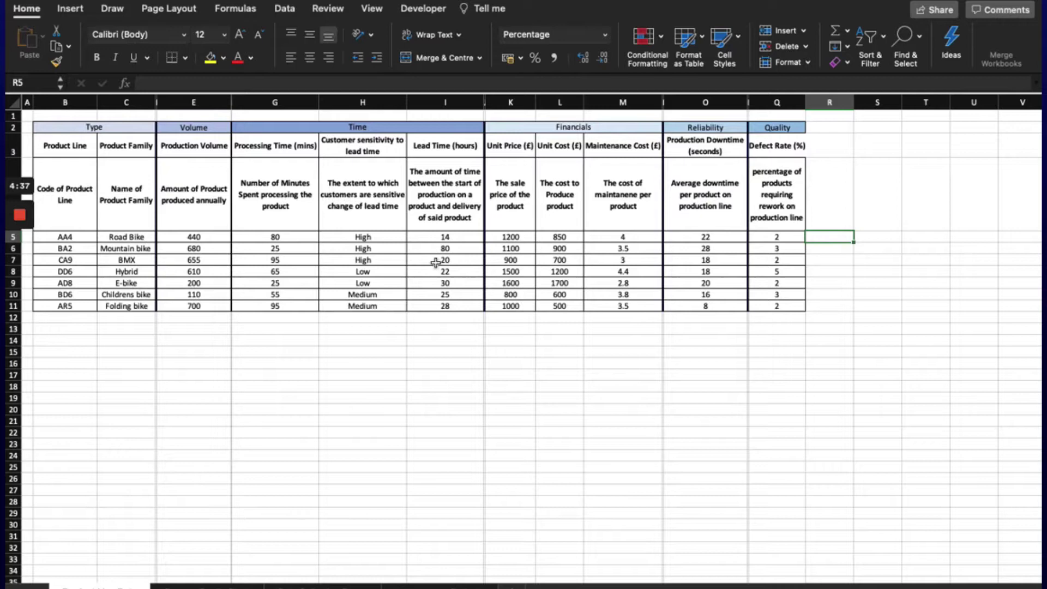
{"action": "left_click", "coordinate": [378, 256]}
{"action": "left_click_drag", "start_coordinate": [369, 237], "coordinate": [378, 258]}
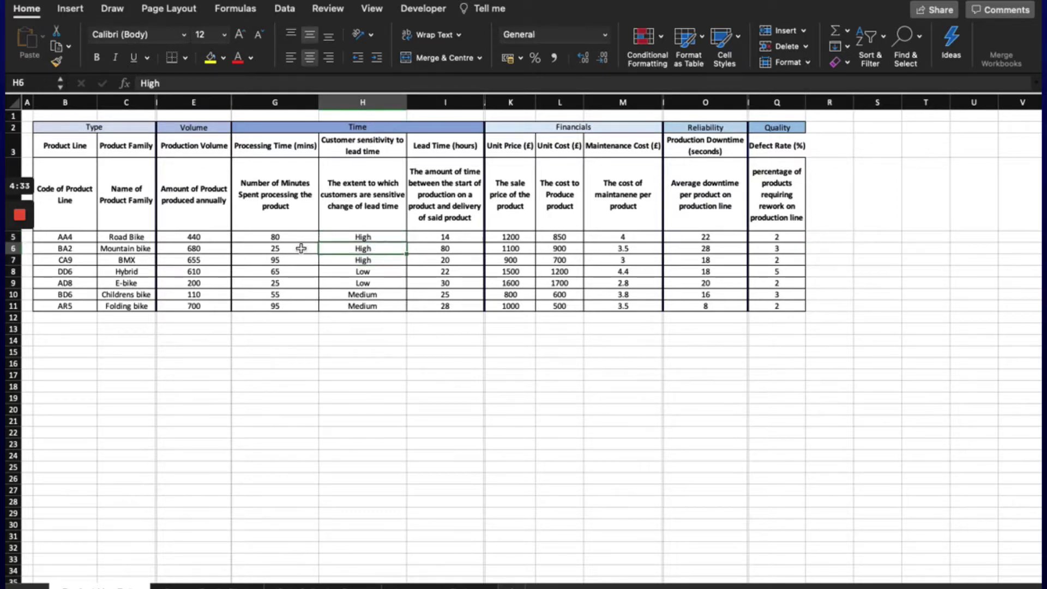
{"action": "left_click_drag", "start_coordinate": [306, 249], "coordinate": [465, 248]}
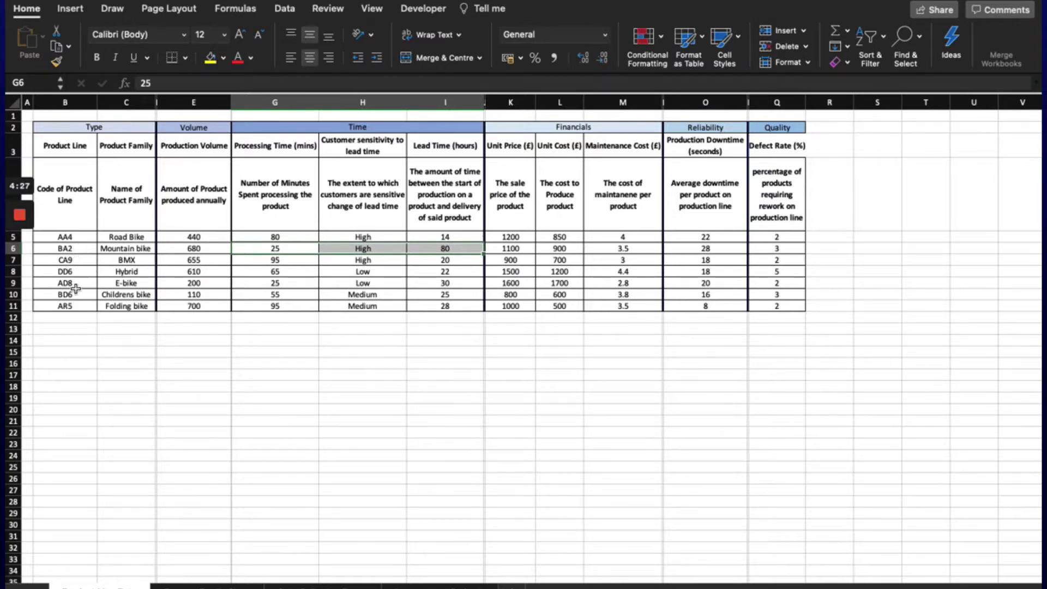
{"action": "left_click_drag", "start_coordinate": [76, 283], "coordinate": [455, 283]}
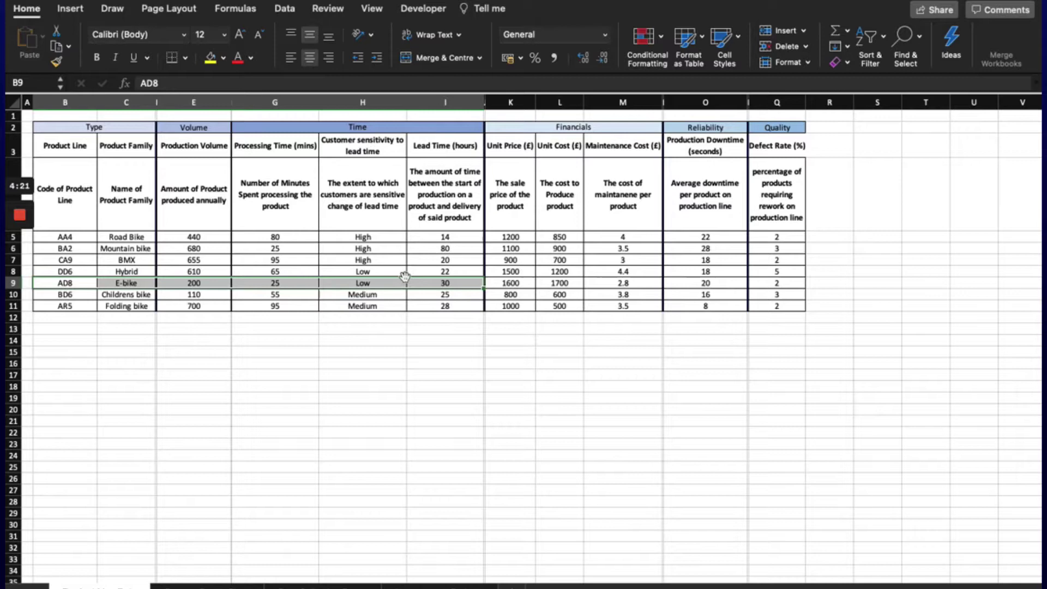
{"action": "left_click", "coordinate": [343, 287]}
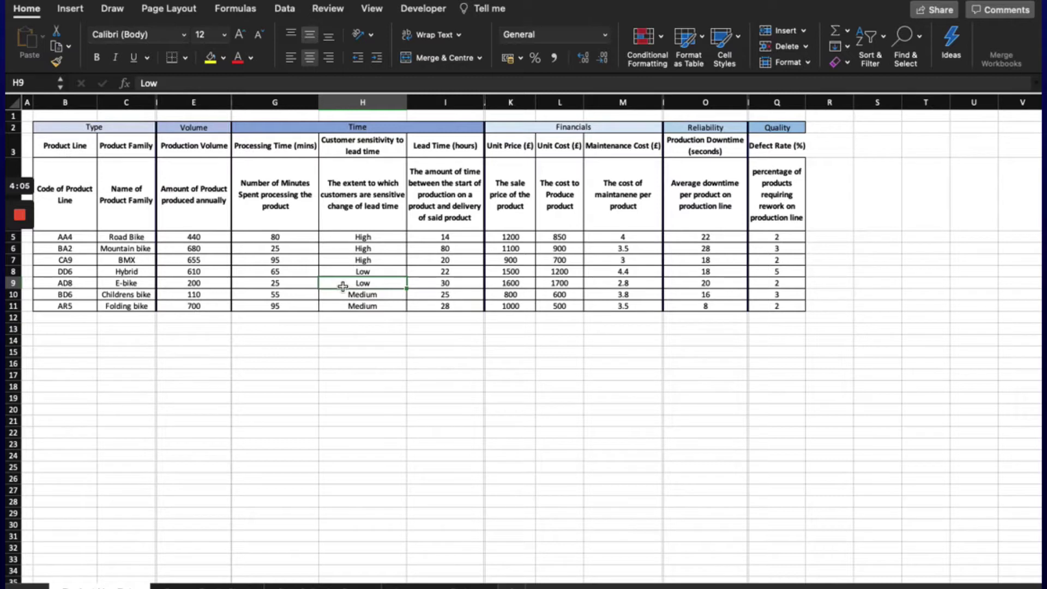
- Enter =G5/(I5*60) in R5 for the Road Bike's process-time to lead-time ratio
{"action": "left_click", "coordinate": [823, 237]}
{"action": "type", "text": "="}
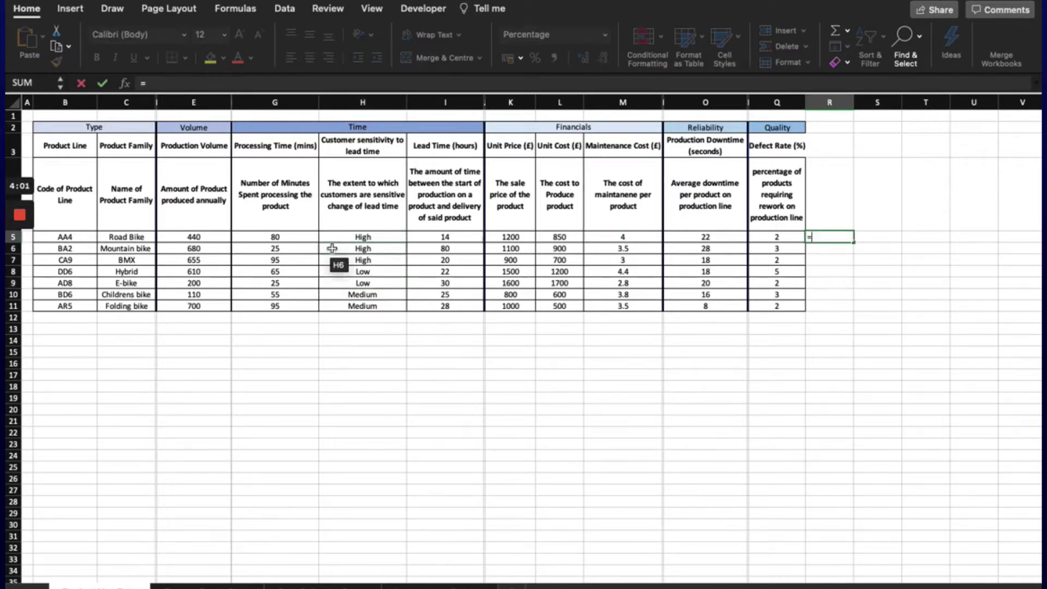
{"action": "left_click", "coordinate": [294, 238]}
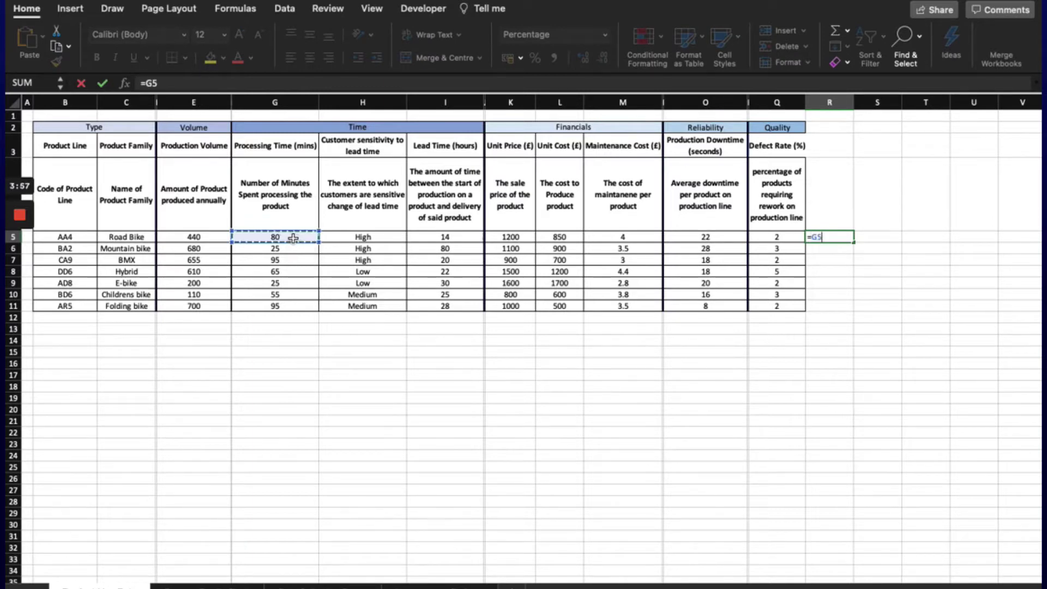
{"action": "type", "text": "/("}
{"action": "left_click", "coordinate": [431, 238]}
{"action": "type", "text": "*"}
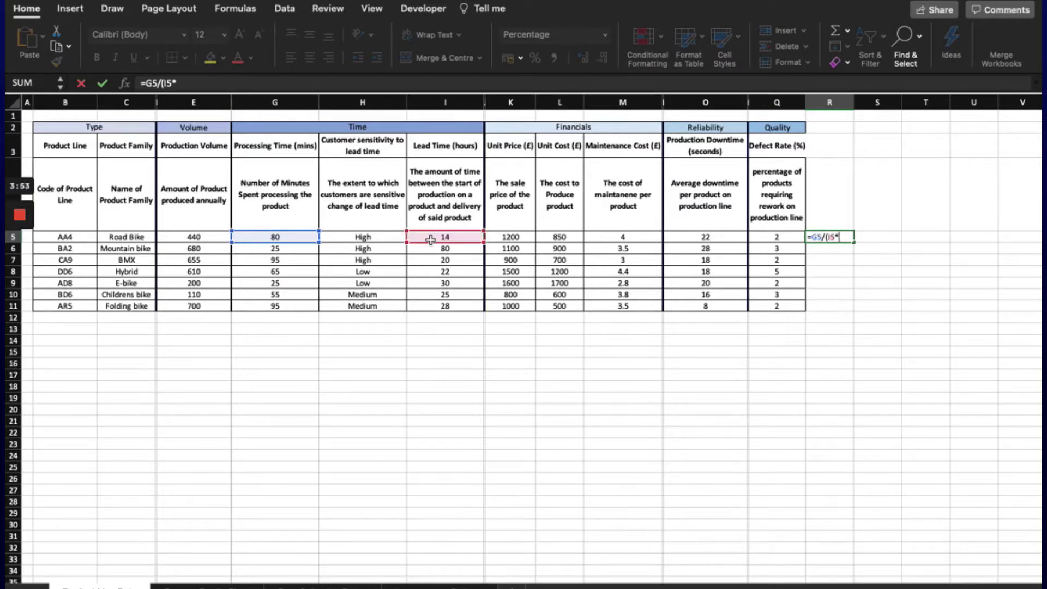
{"action": "type", "text": "60)"}
{"action": "key", "text": "Return"}
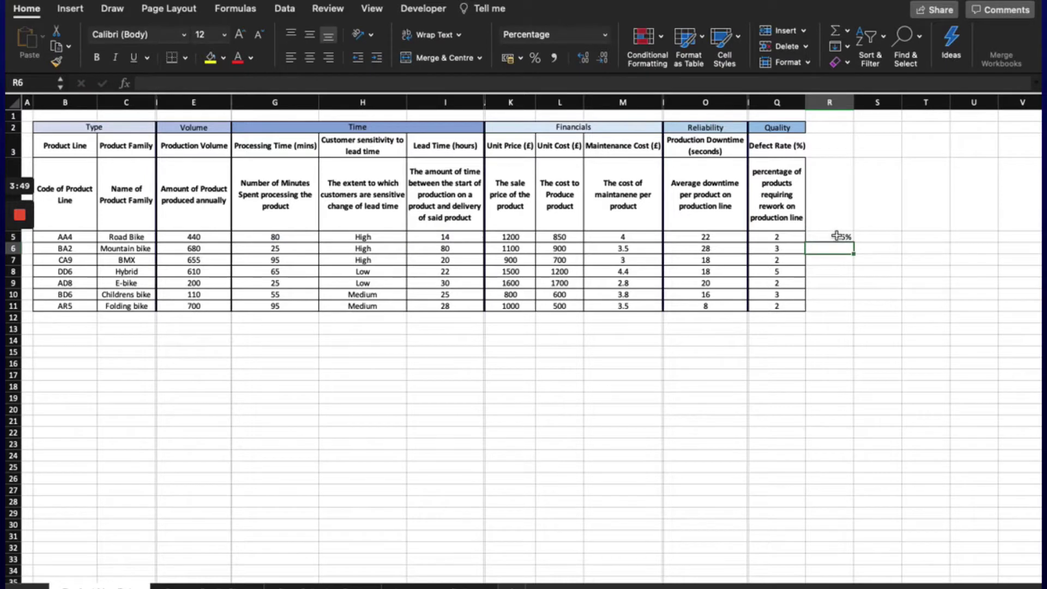
- Fill the R5 percentage formula down to R11, giving 9.5% to 5.7%
{"action": "left_click", "coordinate": [837, 237]}
{"action": "left_click_drag", "start_coordinate": [852, 246], "coordinate": [579, 244]}
{"action": "left_click_drag", "start_coordinate": [840, 237], "coordinate": [772, 238]}
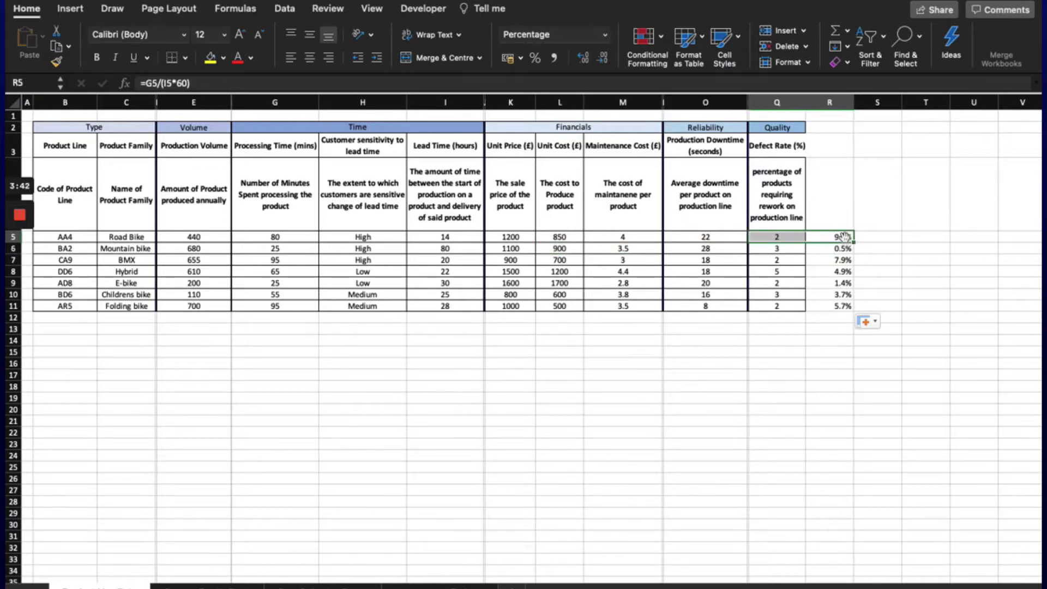
{"action": "left_click", "coordinate": [844, 236]}
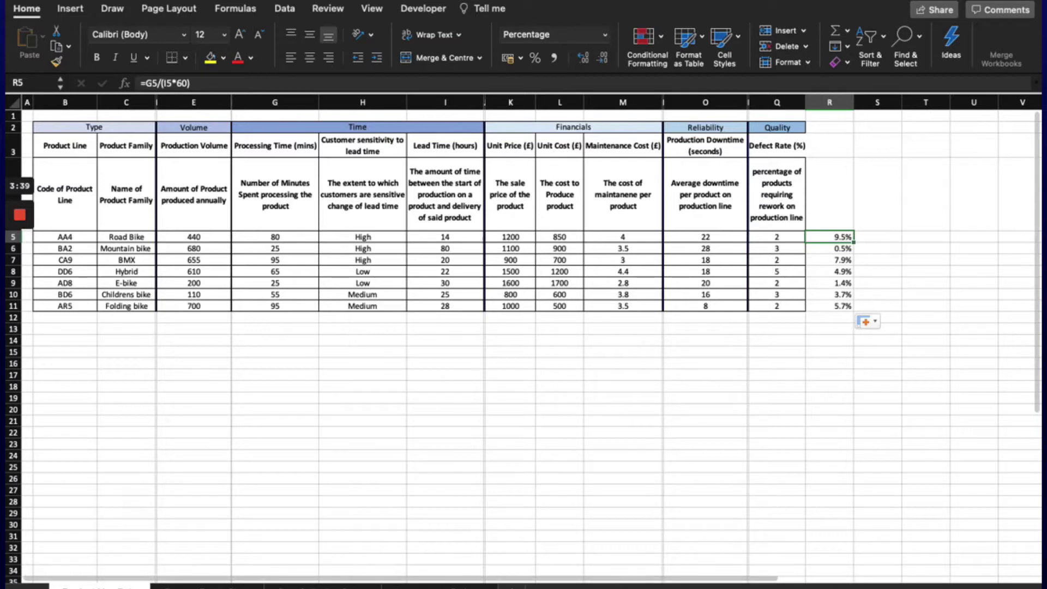
{"action": "left_click", "coordinate": [214, 586]}
{"action": "left_click", "coordinate": [244, 399]}
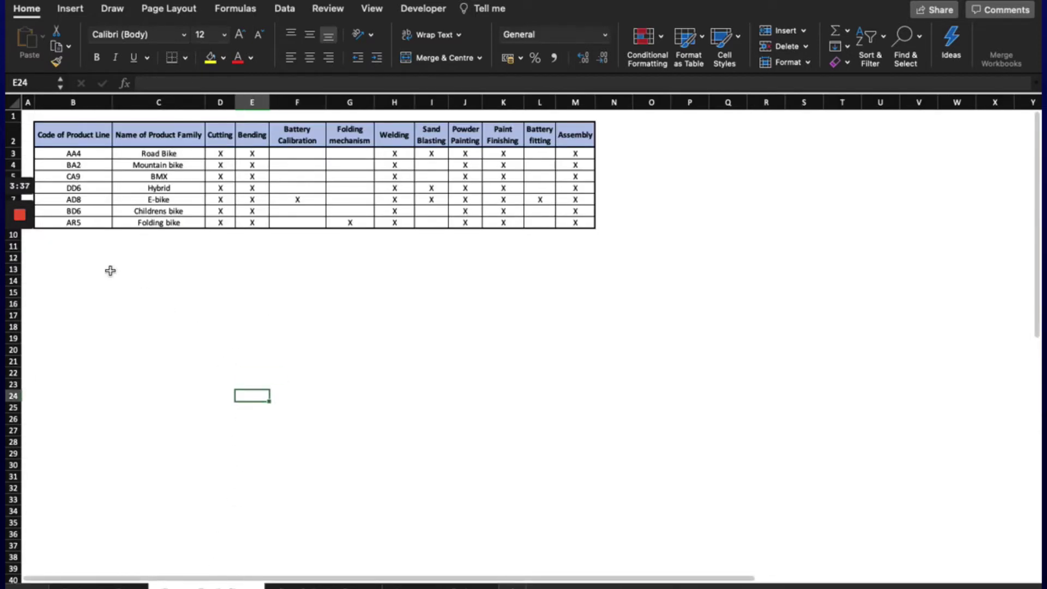
{"action": "left_click", "coordinate": [108, 271]}
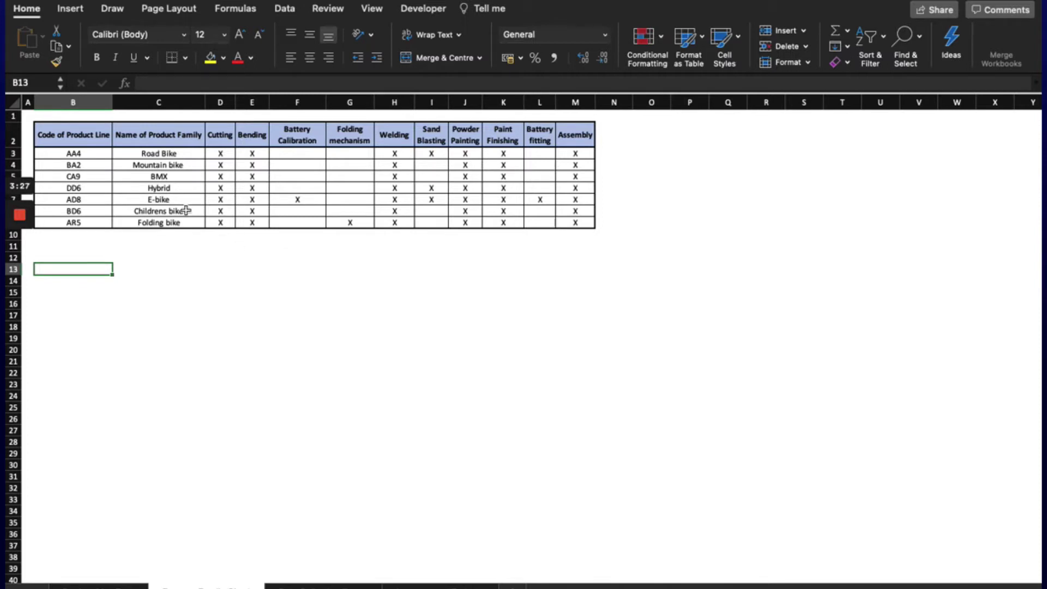
{"action": "left_click_drag", "start_coordinate": [175, 201], "coordinate": [576, 201]}
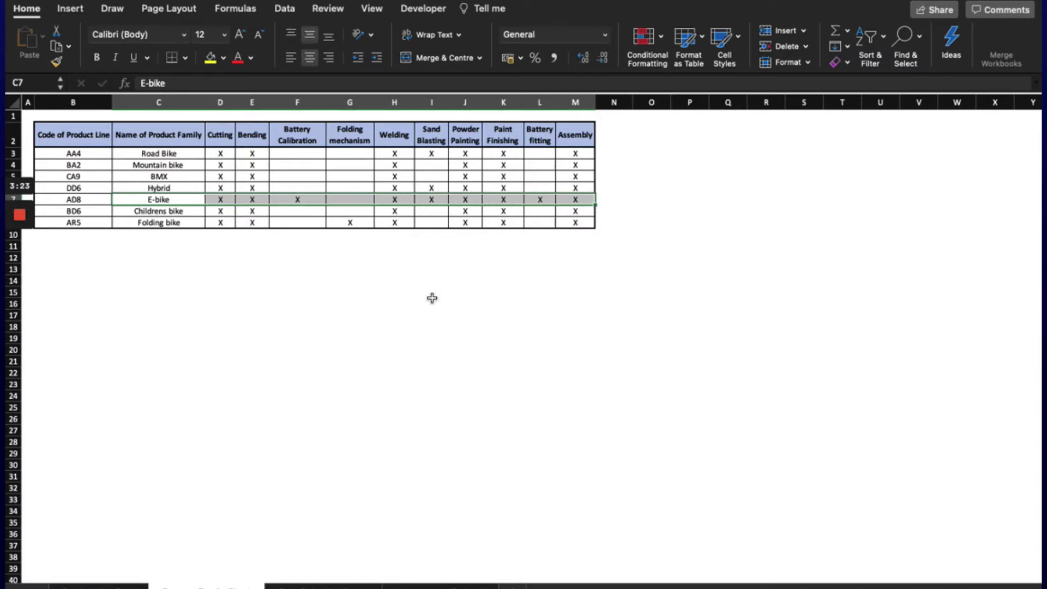
{"action": "left_click", "coordinate": [314, 198]}
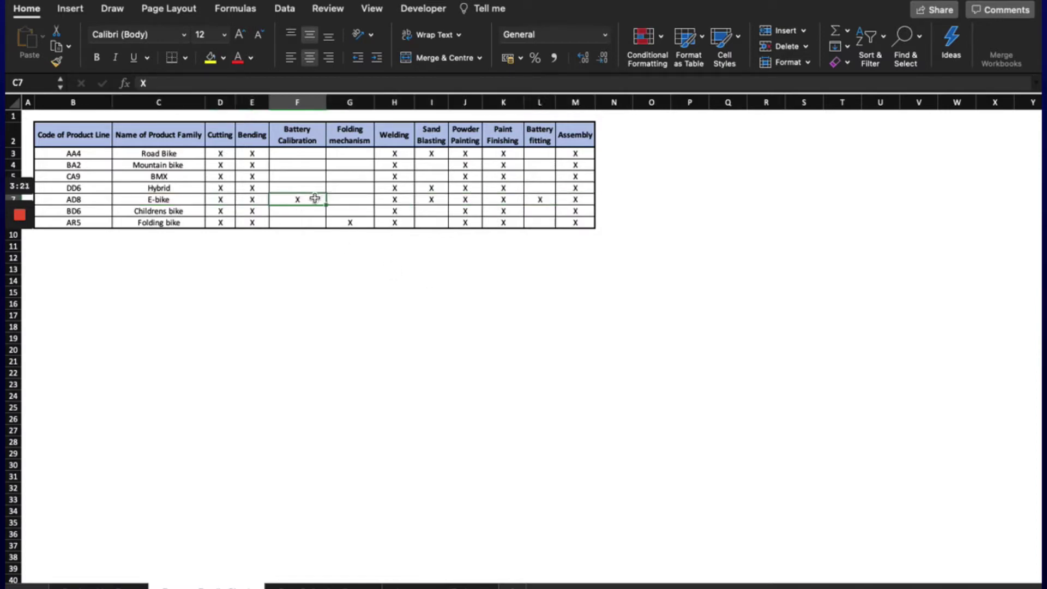
{"action": "left_click", "coordinate": [541, 201]}
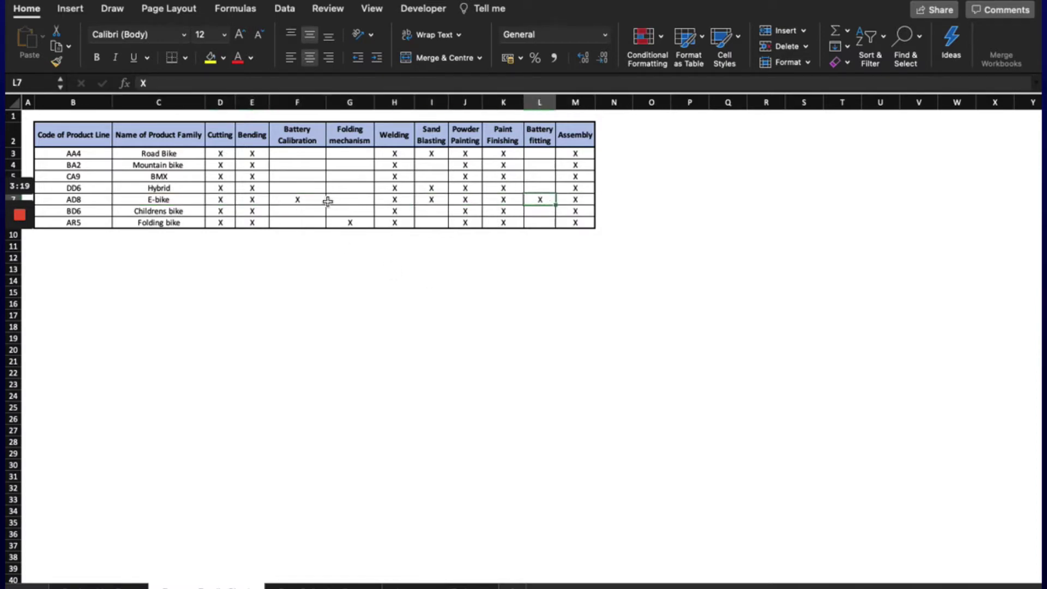
{"action": "left_click", "coordinate": [306, 200]}
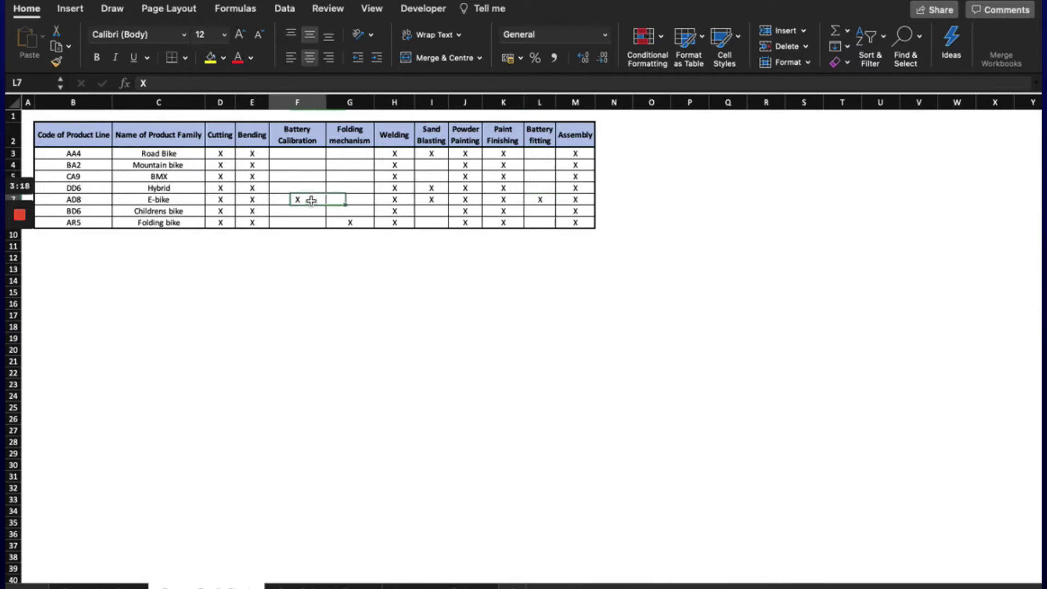
{"action": "left_click", "coordinate": [541, 199]}
{"action": "left_click_drag", "start_coordinate": [542, 153], "coordinate": [542, 222]}
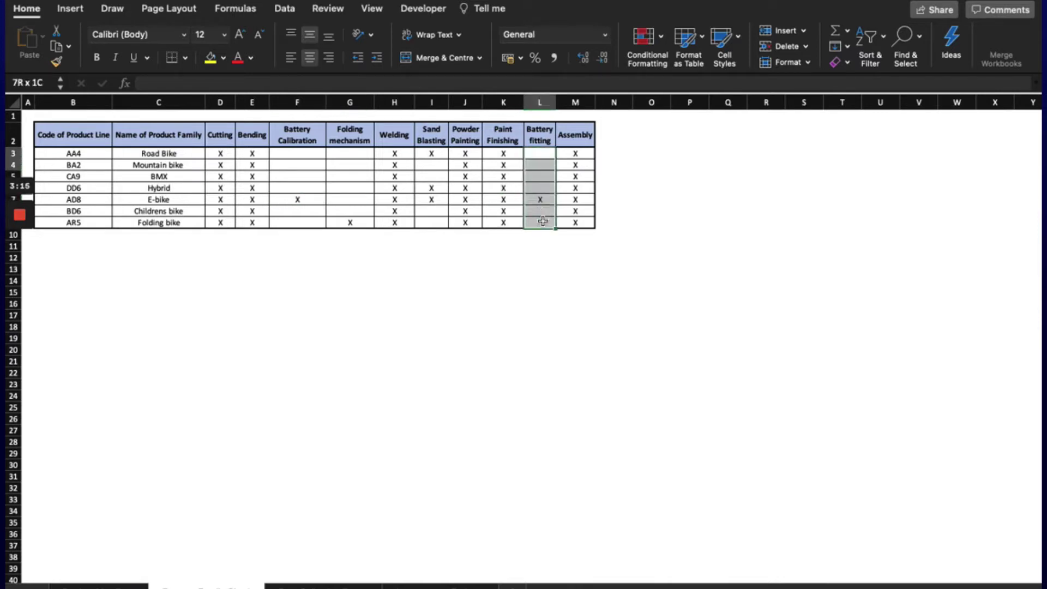
{"action": "left_click", "coordinate": [311, 153]}
{"action": "left_click_drag", "start_coordinate": [308, 174], "coordinate": [308, 223]}
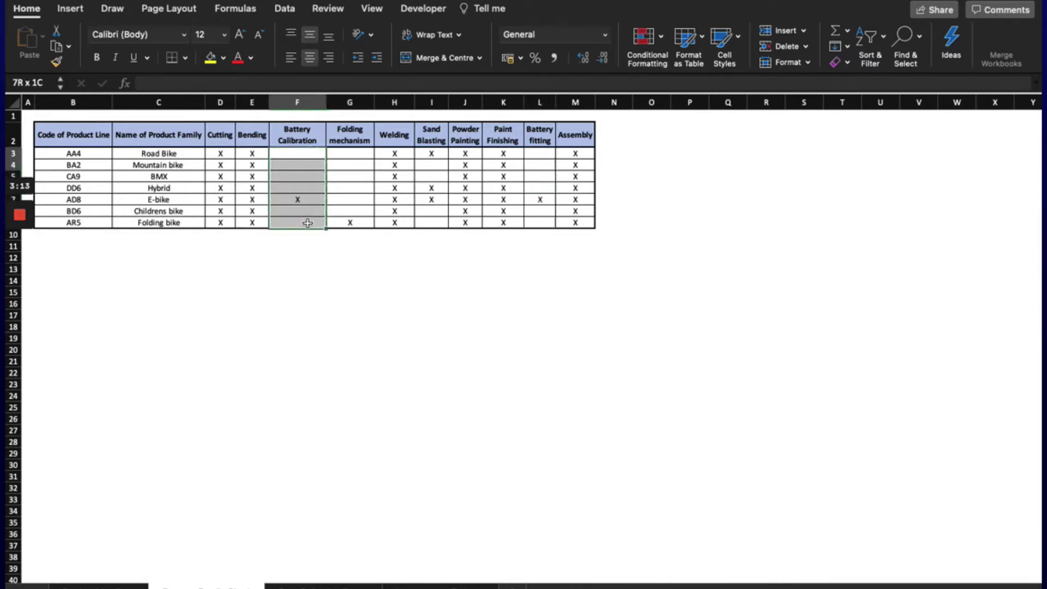
{"action": "left_click", "coordinate": [360, 281]}
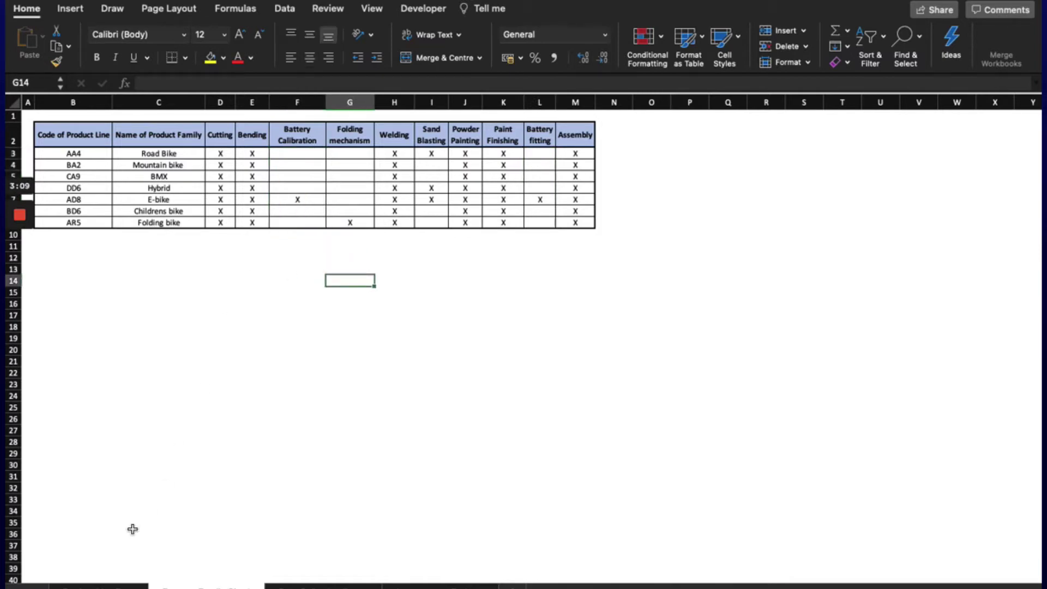
{"action": "left_click", "coordinate": [99, 586]}
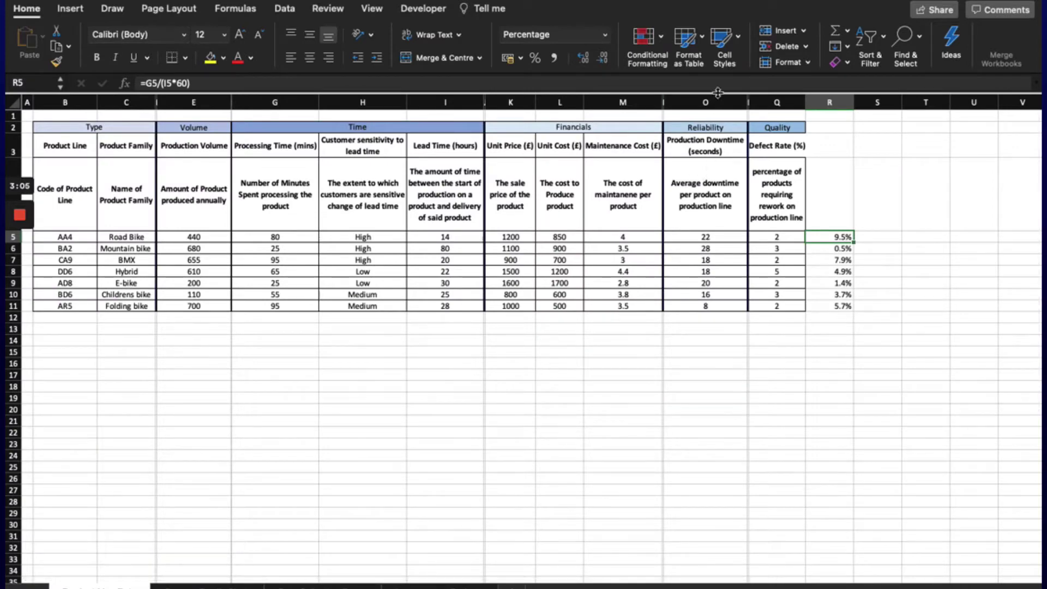
{"action": "left_click_drag", "start_coordinate": [715, 102], "coordinate": [779, 102]}
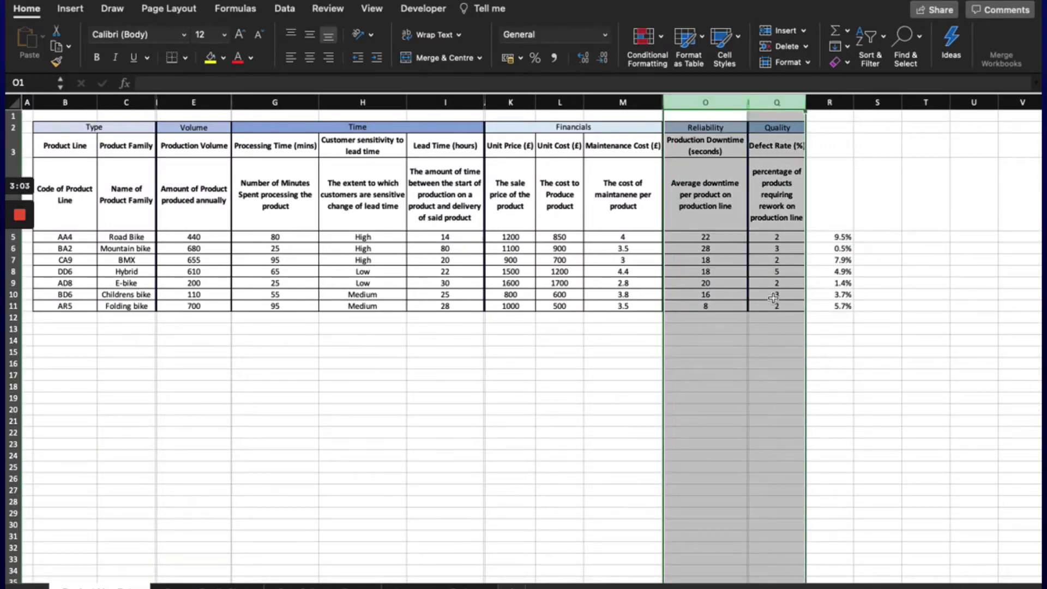
{"action": "left_click_drag", "start_coordinate": [776, 306], "coordinate": [705, 237]}
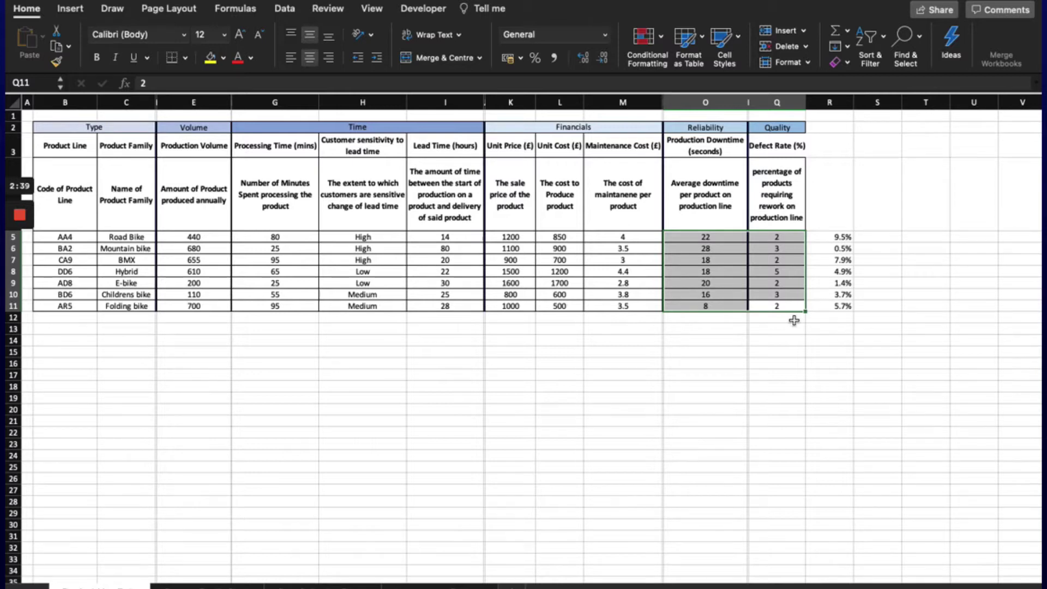
{"action": "left_click", "coordinate": [775, 332]}
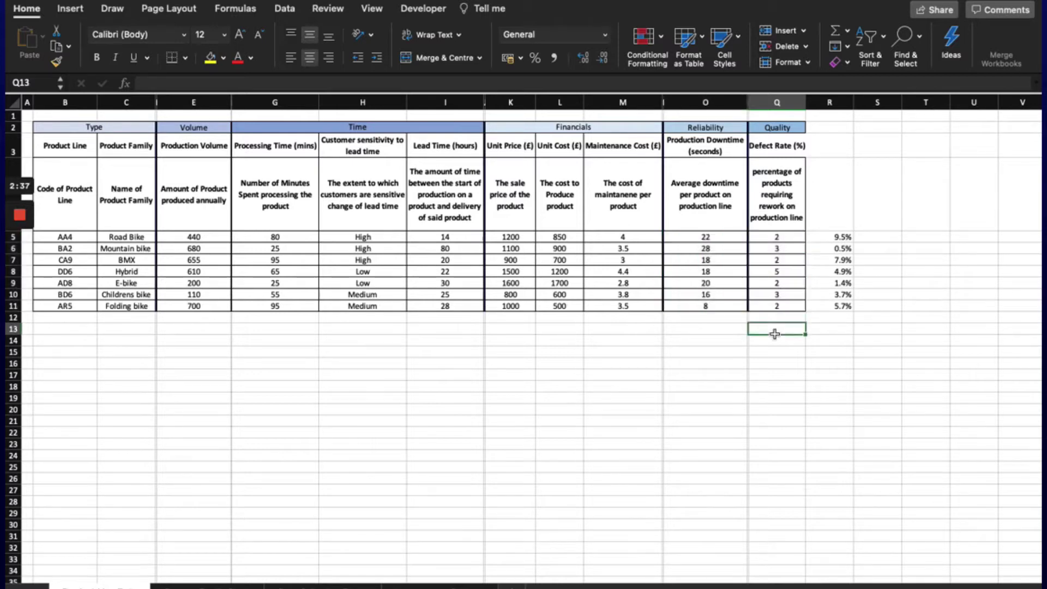
- Fill B6:R6, the BA2 Mountain bike row, with Dark Red from the Standard Colours
{"action": "left_click_drag", "start_coordinate": [86, 248], "coordinate": [832, 246]}
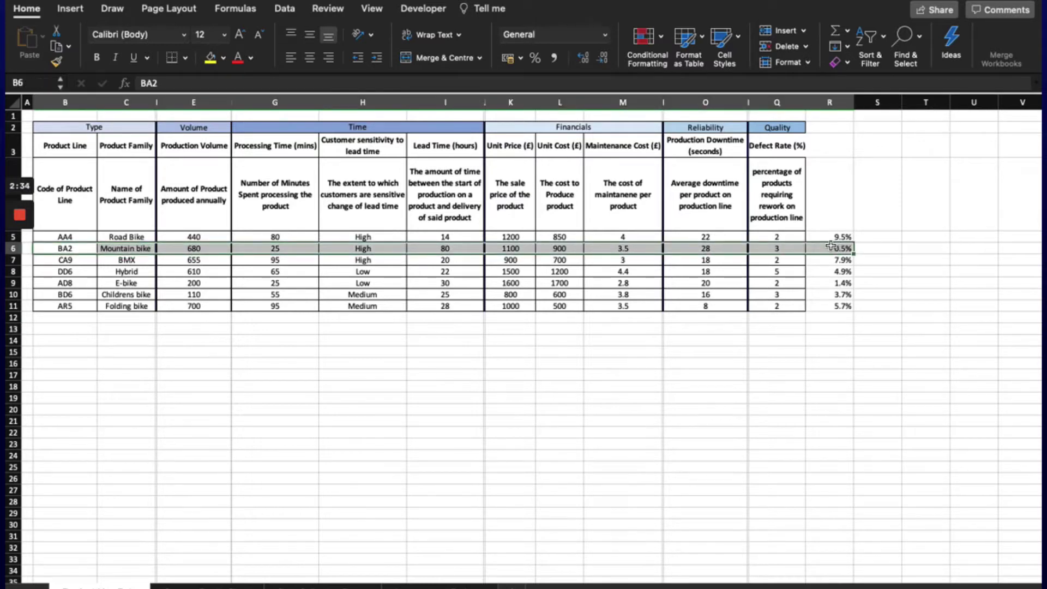
{"action": "left_click", "coordinate": [223, 57]}
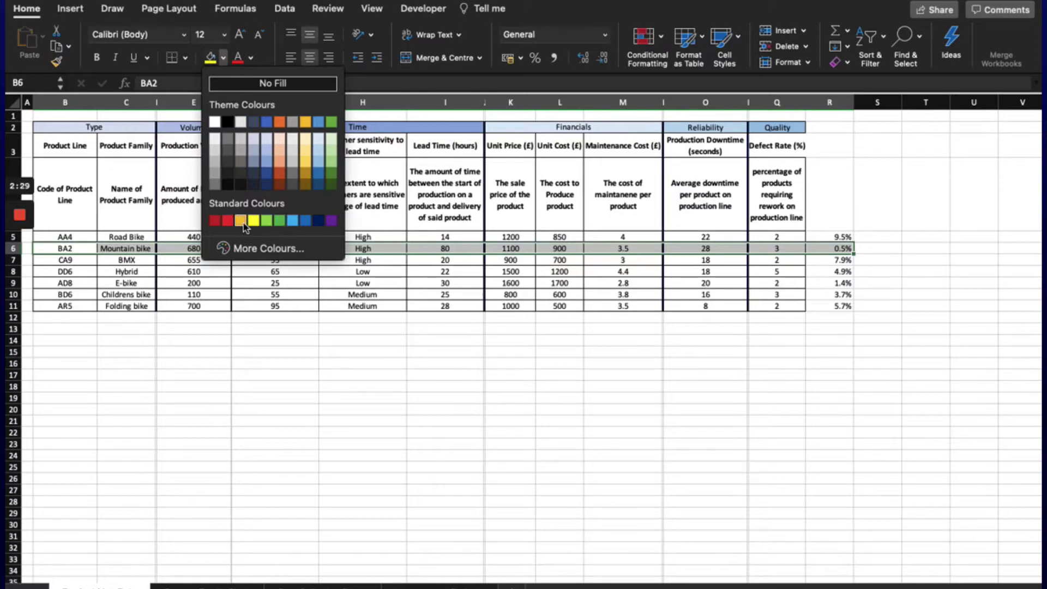
{"action": "left_click", "coordinate": [214, 220]}
{"action": "left_click", "coordinate": [477, 349]}
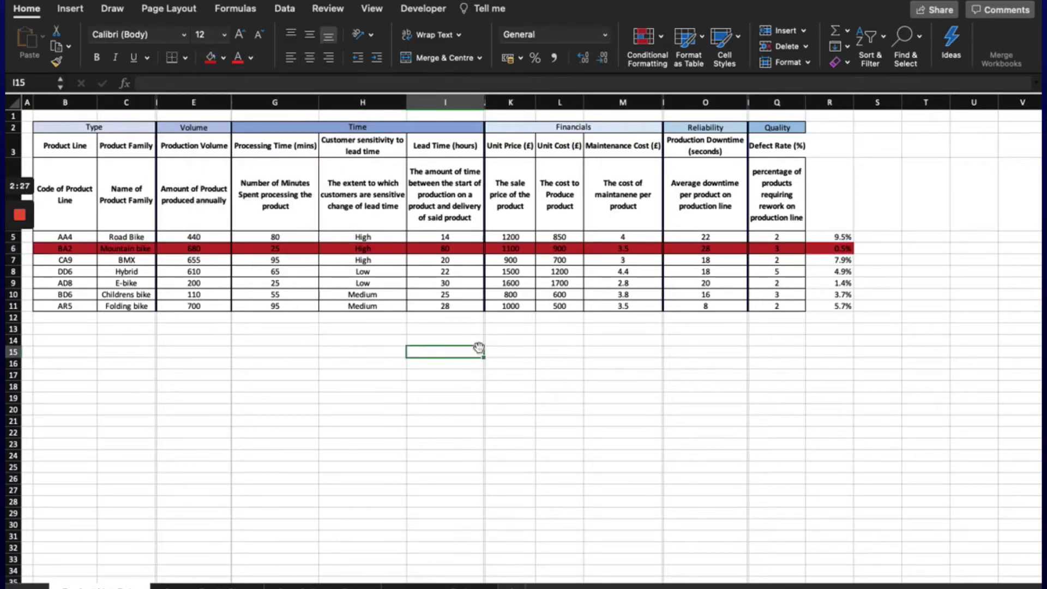